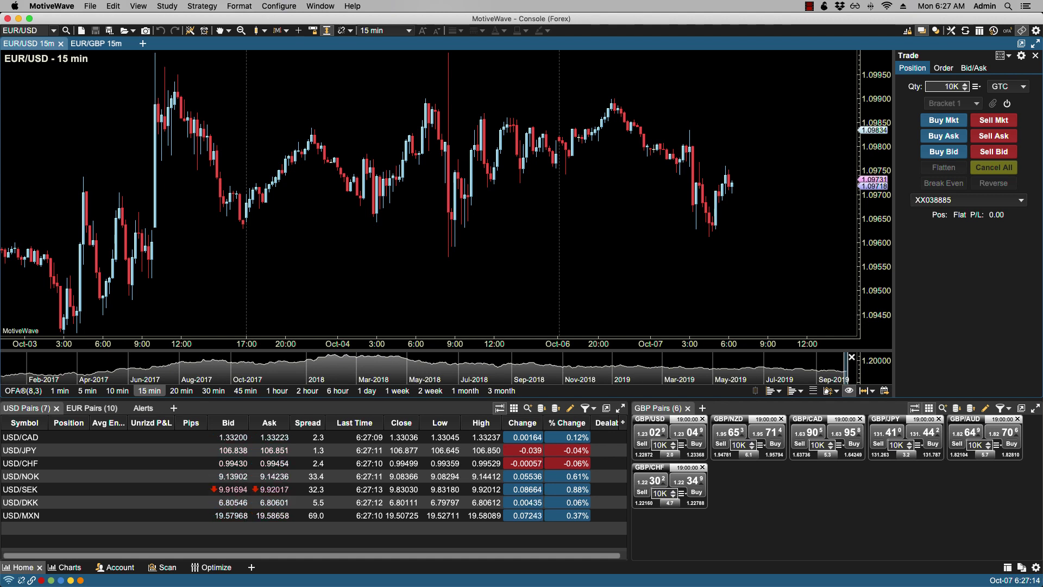
# Open Configure > Preferences and show the General > Simulated Account page.
pyautogui.click(279, 6)
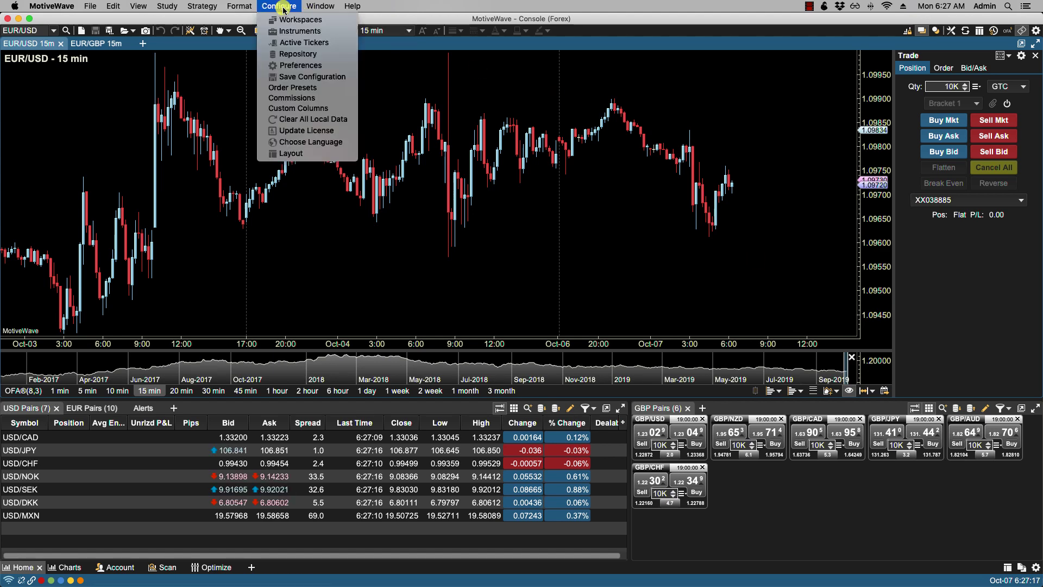
pyautogui.click(303, 65)
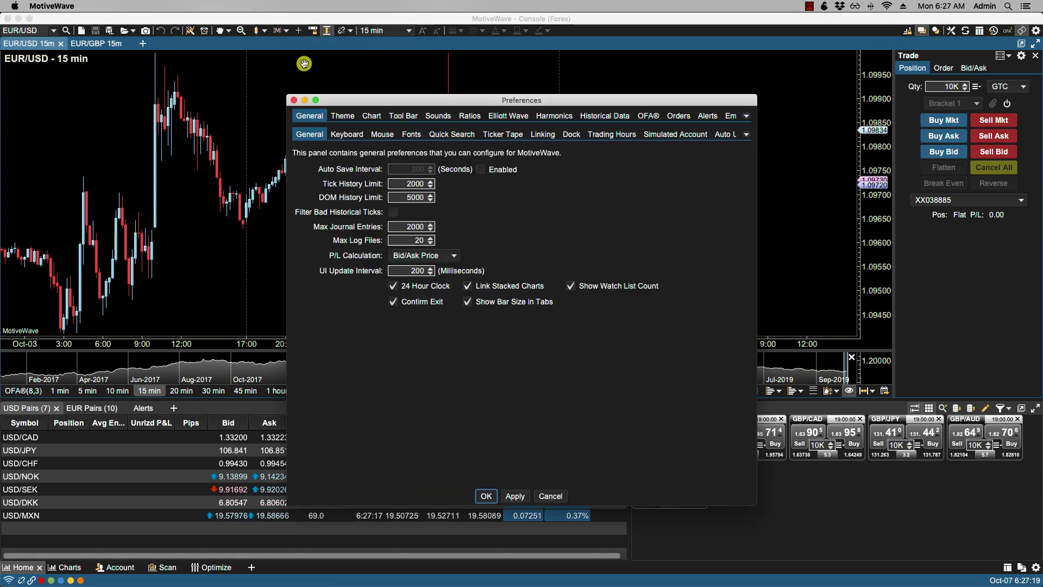
pyautogui.click(314, 118)
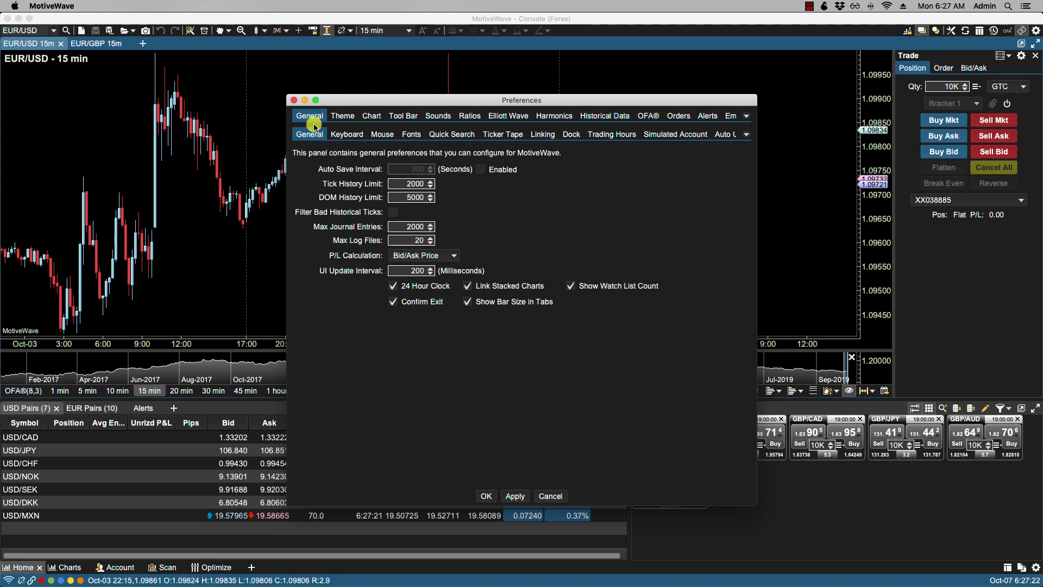
pyautogui.click(664, 135)
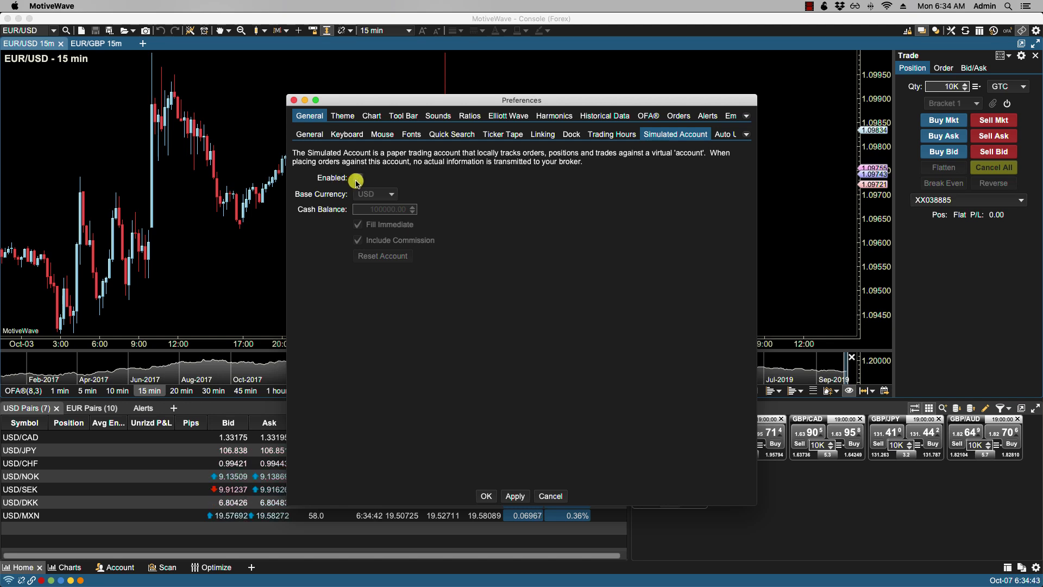
# Turn on the simulated account, keep USD as base currency, and set cash balance to 100000.00.
pyautogui.click(358, 178)
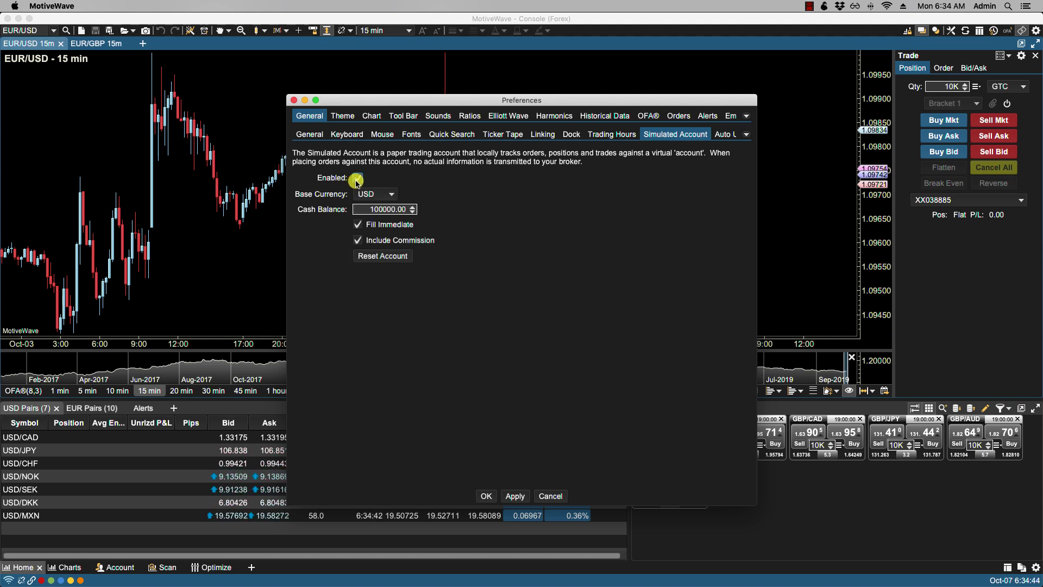
pyautogui.click(394, 194)
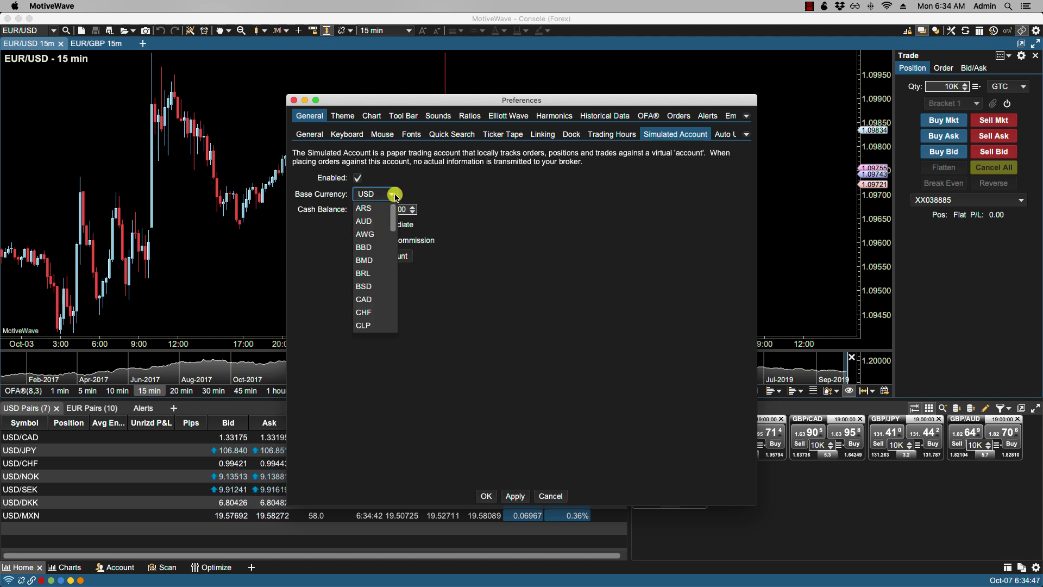
pyautogui.click(394, 195)
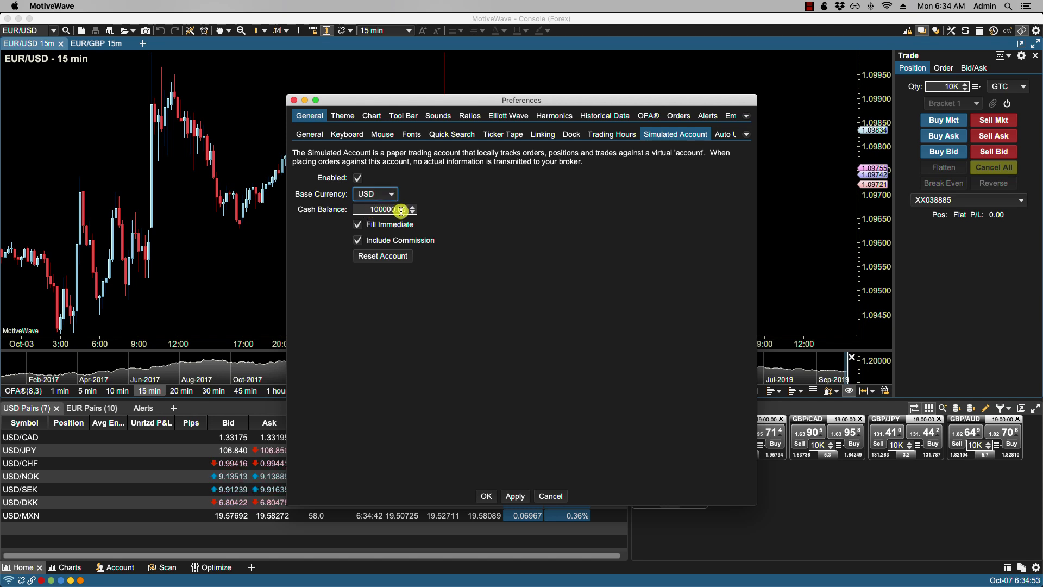
pyautogui.doubleClick(373, 209)
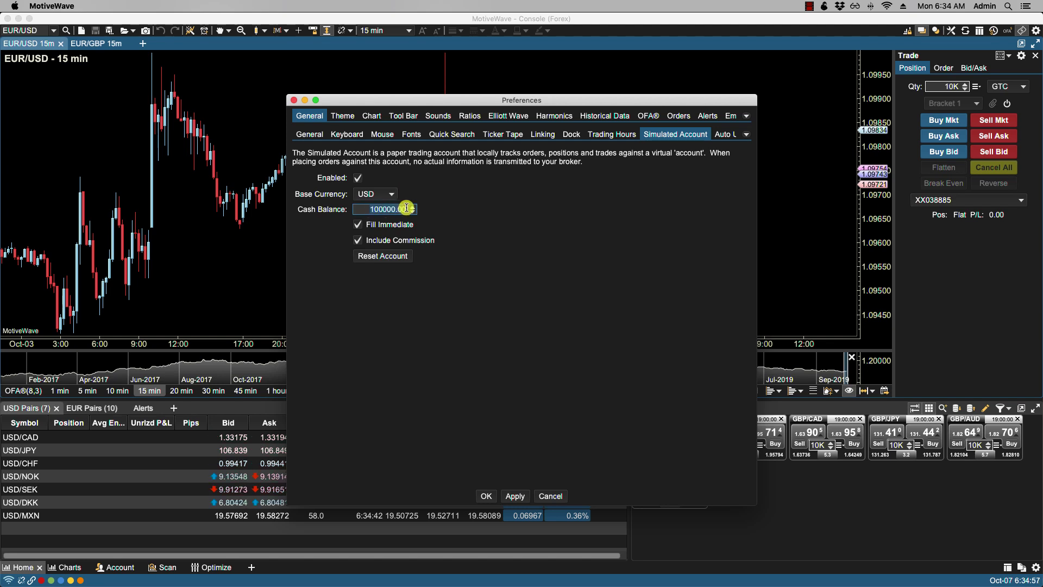
pyautogui.write('50000.00')
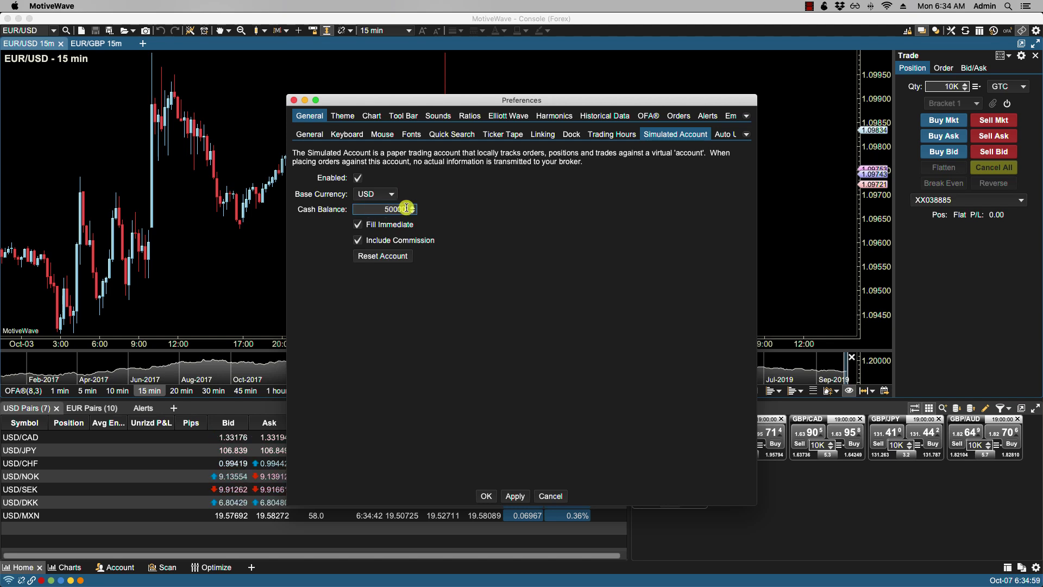
pyautogui.doubleClick(406, 209)
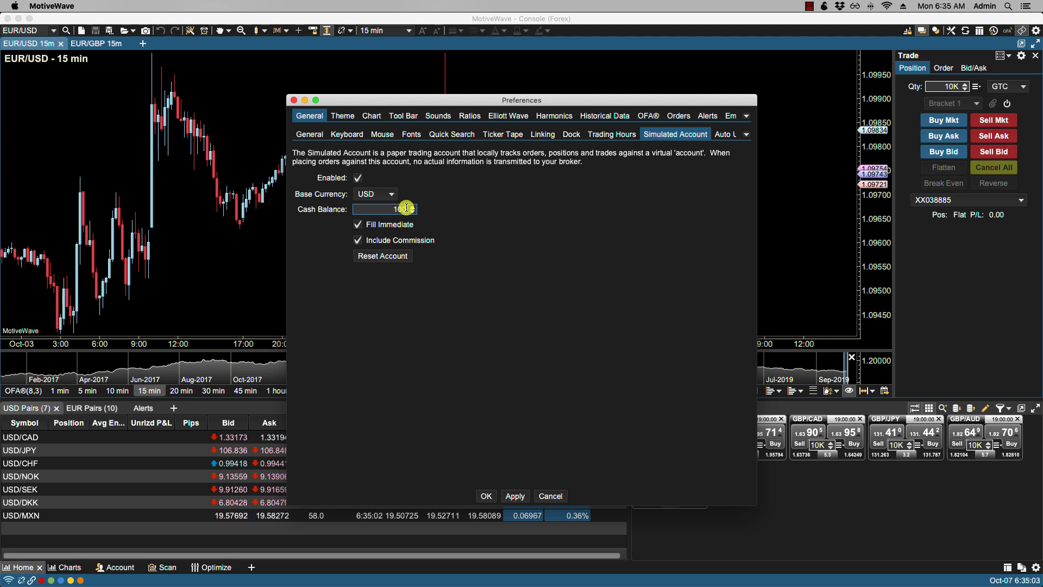
pyautogui.write('100000.00')
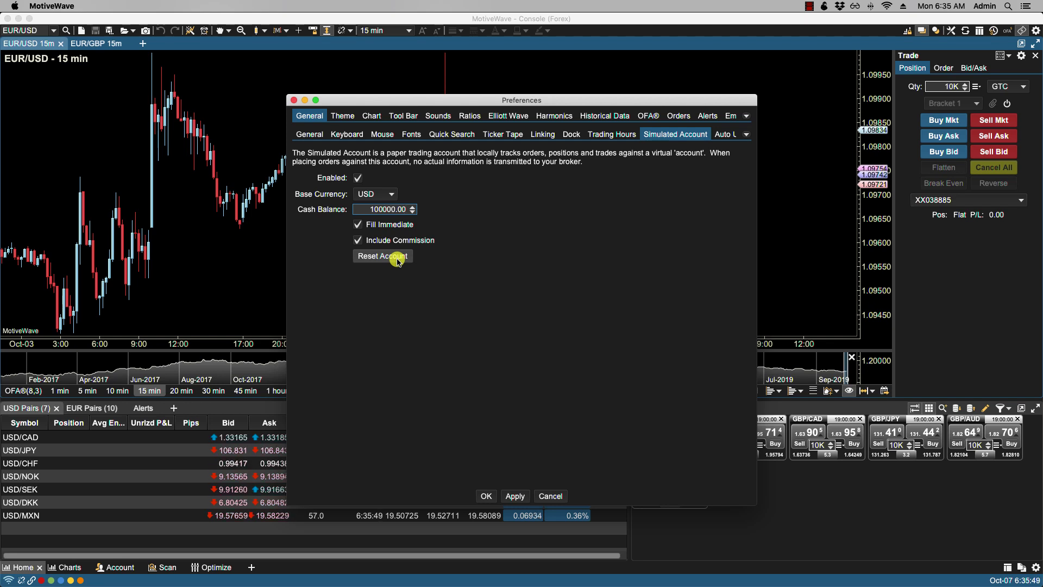
# Save the preferences, switch the Trade panel to the simulated account, and buy 10K EUR/USD at market.
pyautogui.click(505, 496)
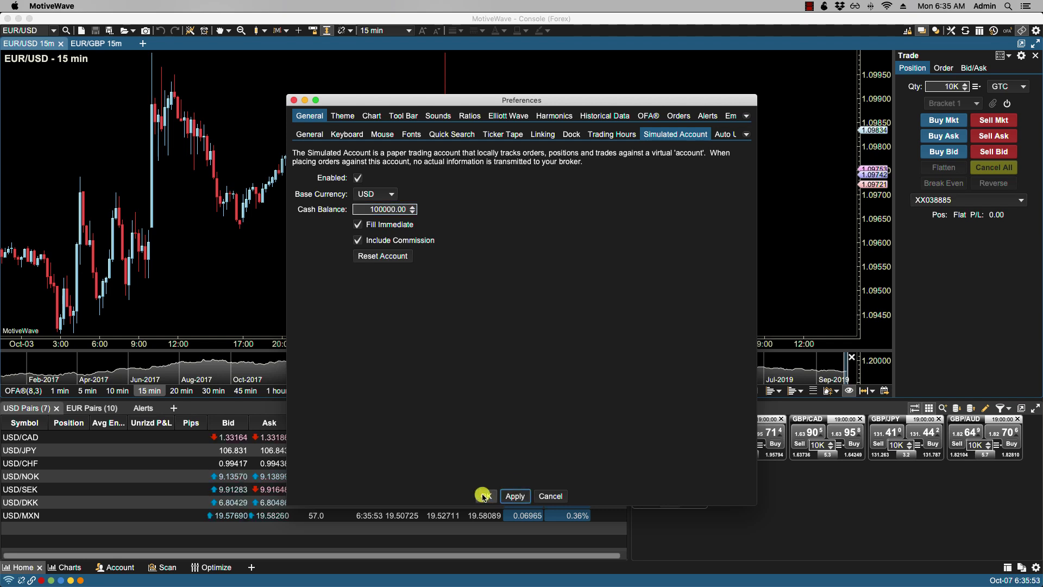
pyautogui.click(483, 497)
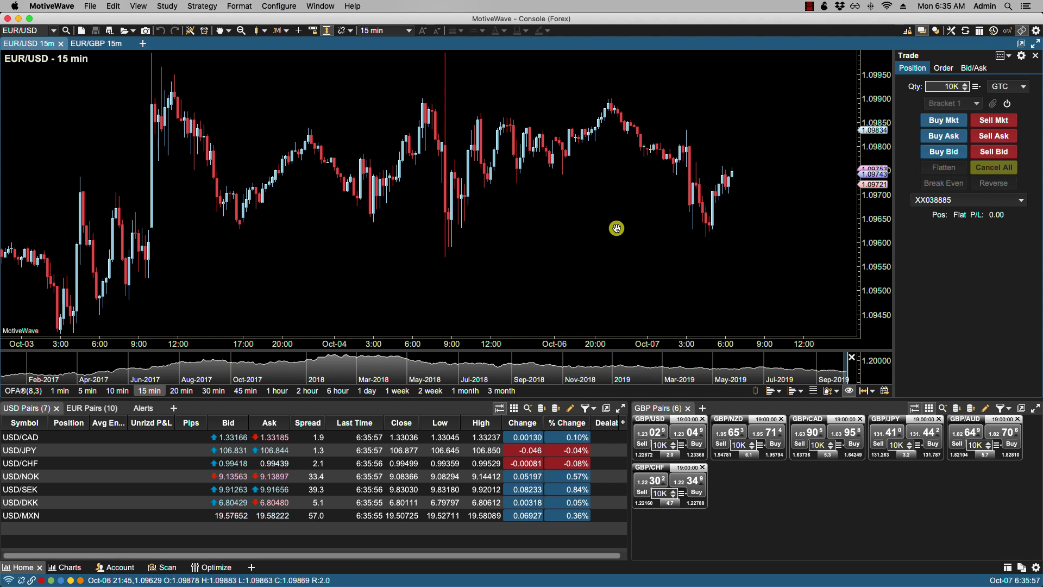
pyautogui.click(1021, 201)
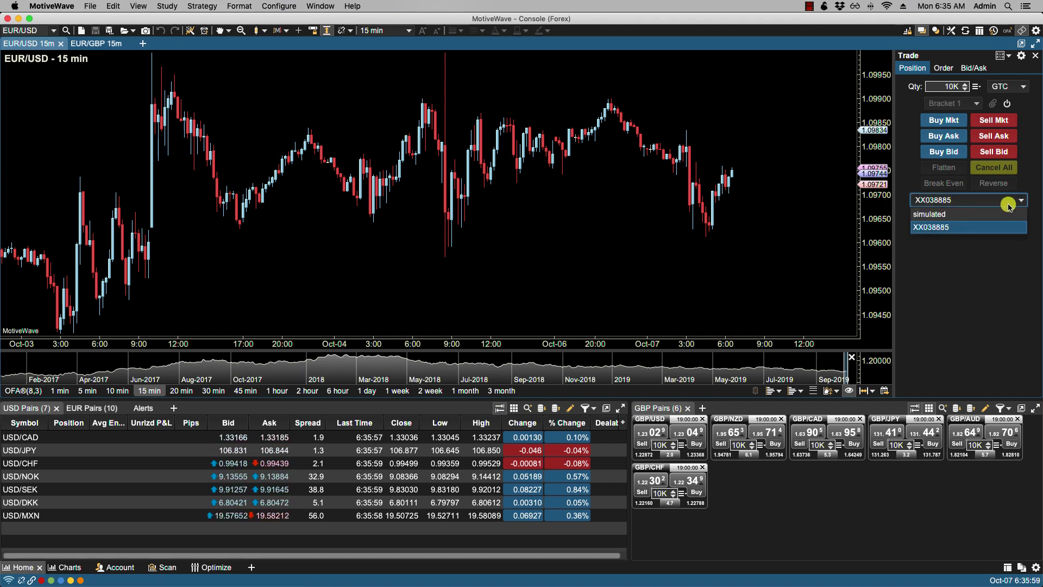
pyautogui.click(952, 218)
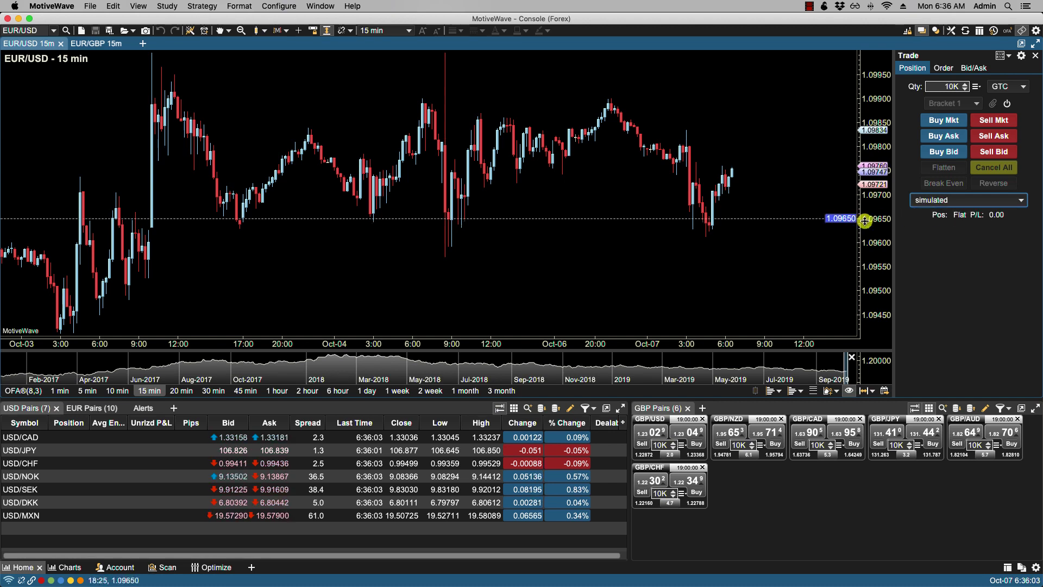
pyautogui.click(941, 120)
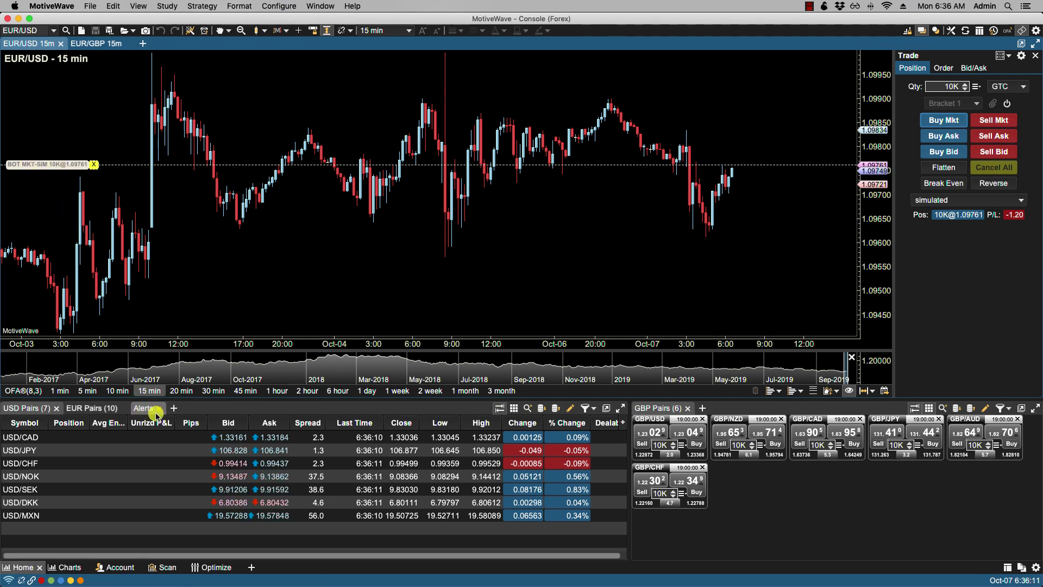
pyautogui.click(173, 409)
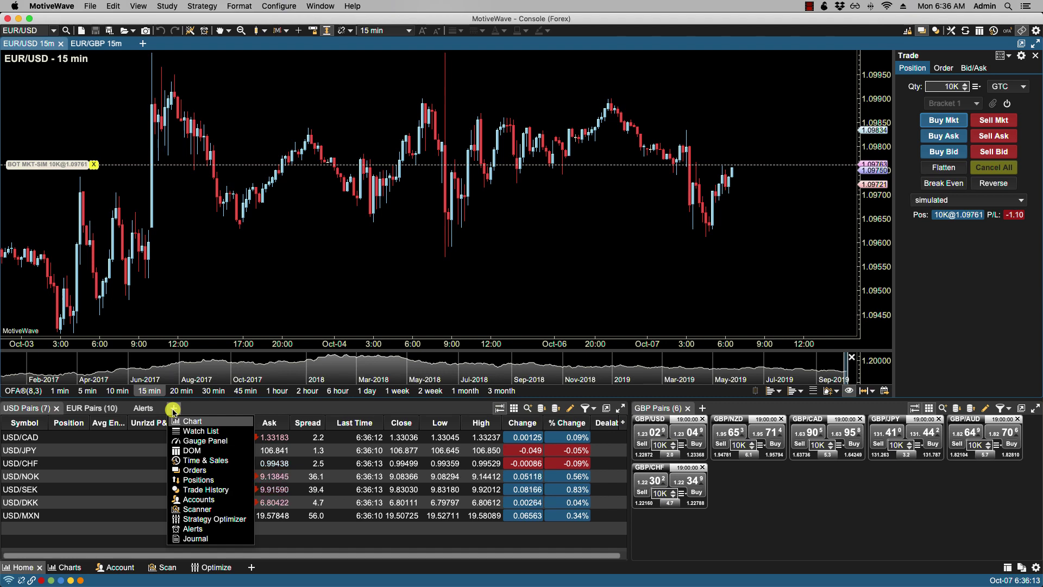
pyautogui.click(195, 479)
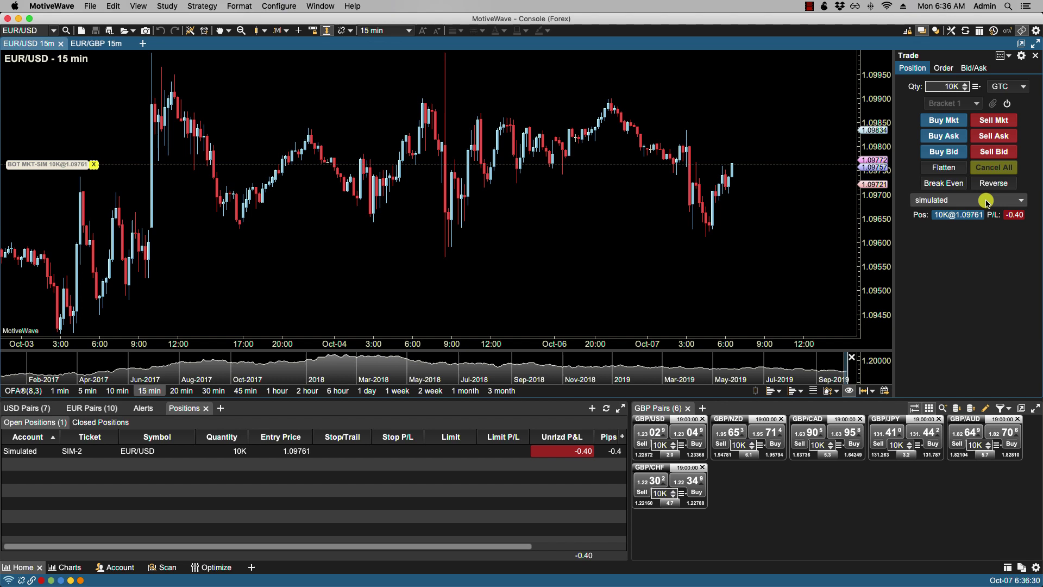
pyautogui.click(987, 202)
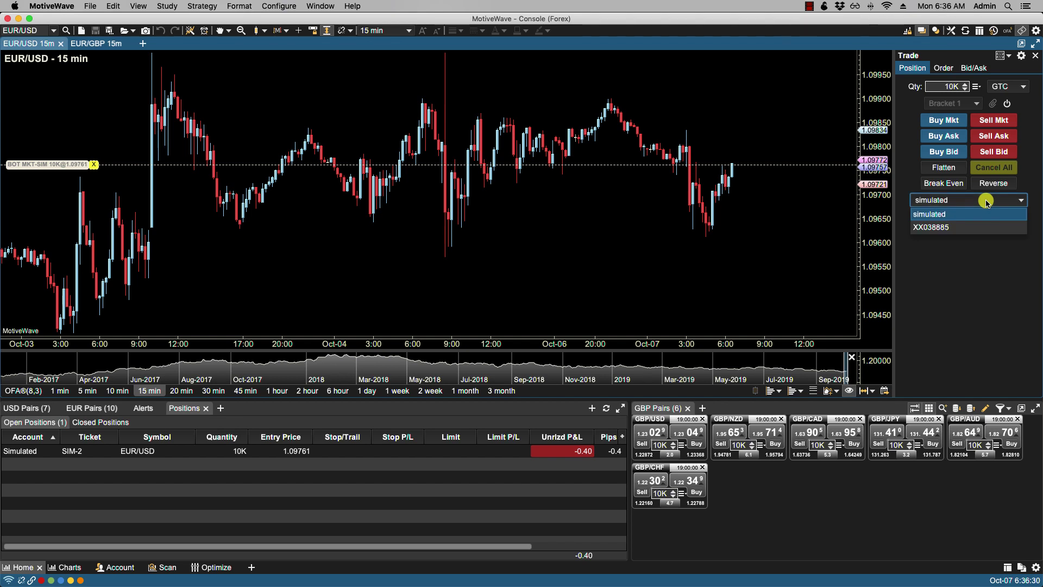
pyautogui.click(952, 228)
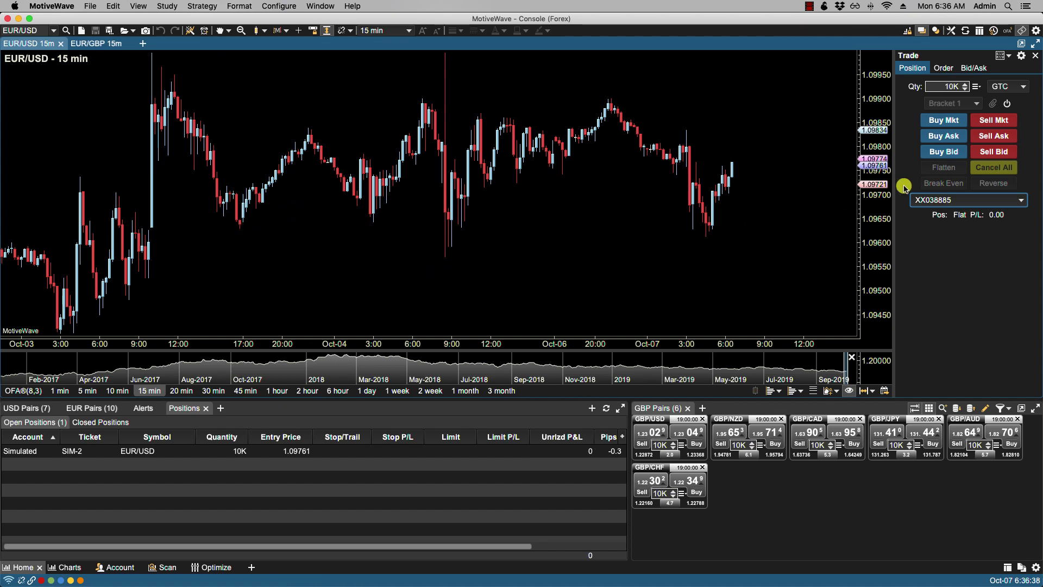
pyautogui.click(934, 200)
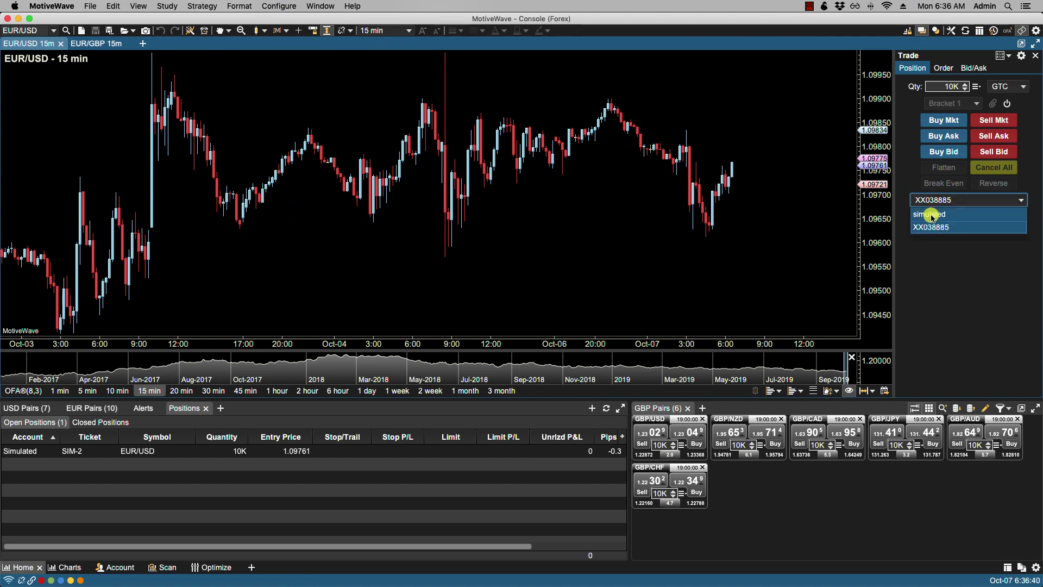
pyautogui.click(932, 215)
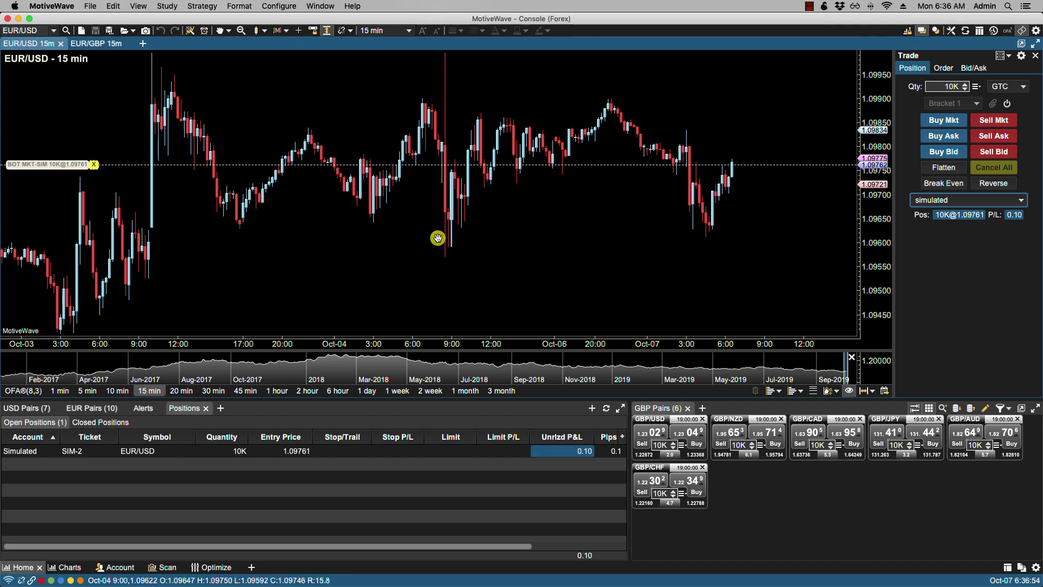
# Set Simulated as the default account in the Accounts workspace, then return to Home.
pyautogui.click(116, 567)
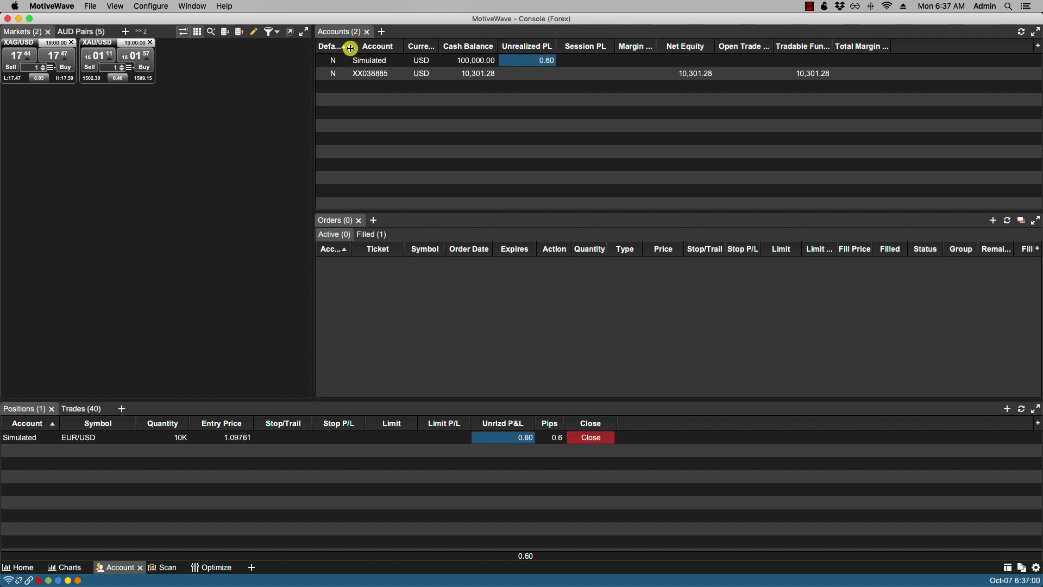
pyautogui.moveTo(350, 48); pyautogui.dragTo(361, 50)
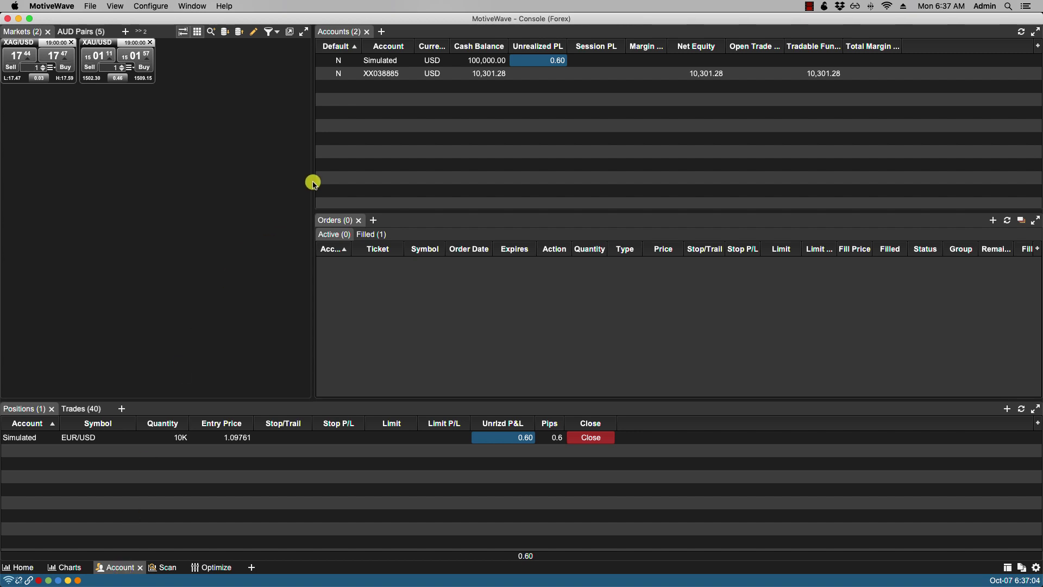
pyautogui.click(372, 63)
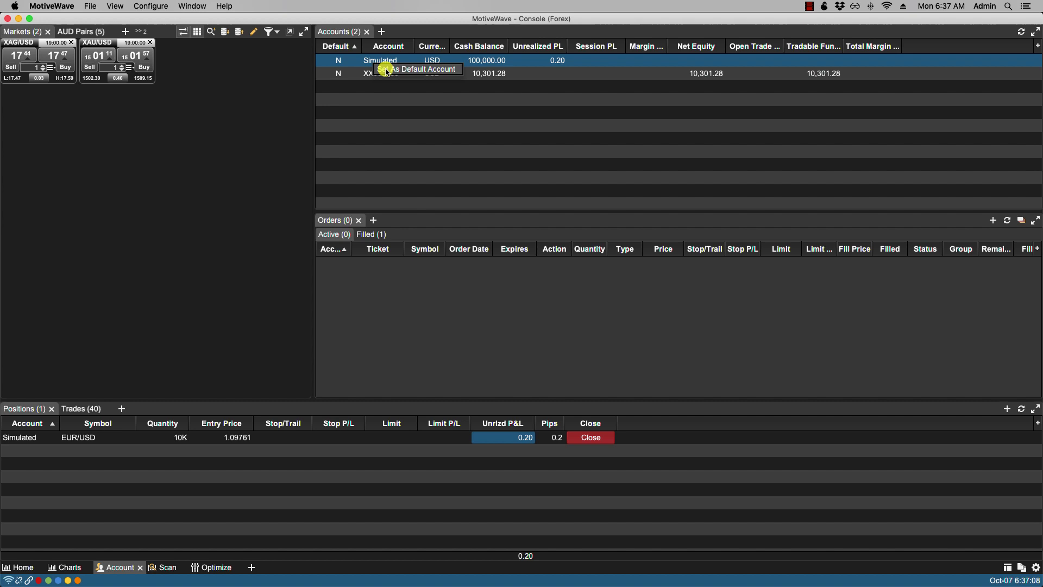
pyautogui.click(387, 69)
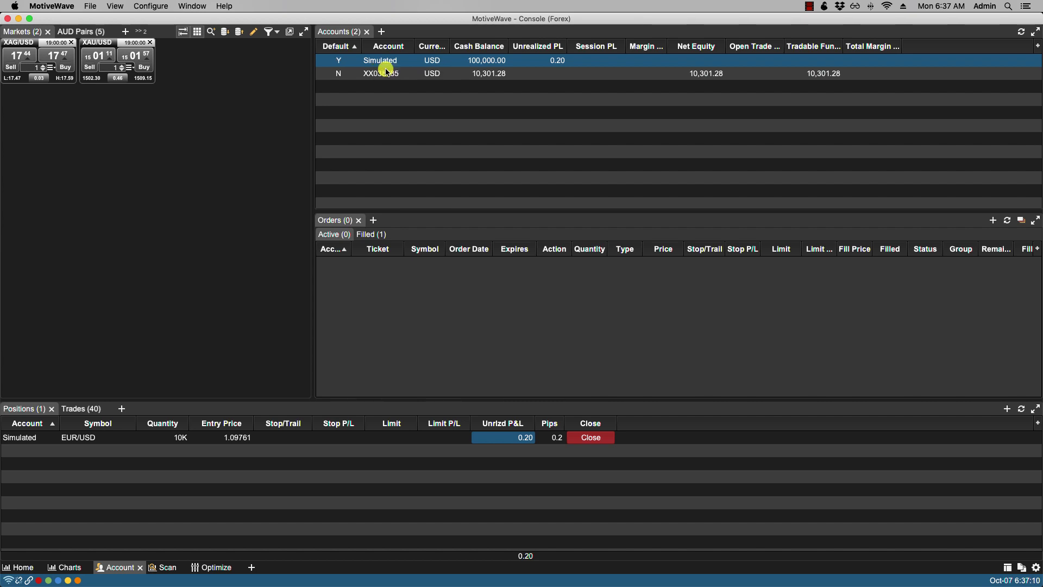
pyautogui.click(16, 567)
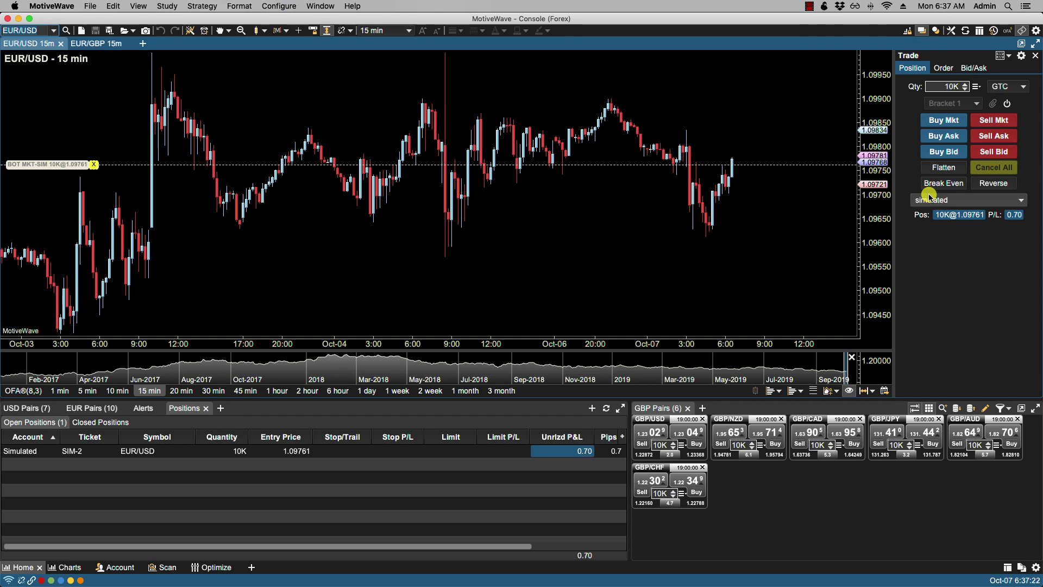
# Switch to the EUR/GBP 15m chart and close the 10K EUR/USD simulated position at market.
pyautogui.click(930, 199)
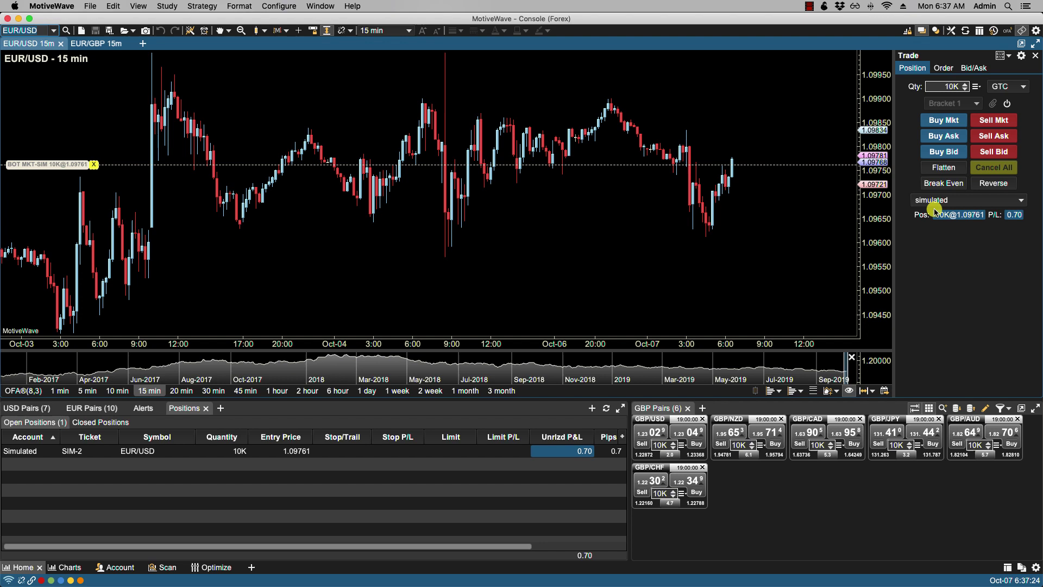
pyautogui.click(931, 201)
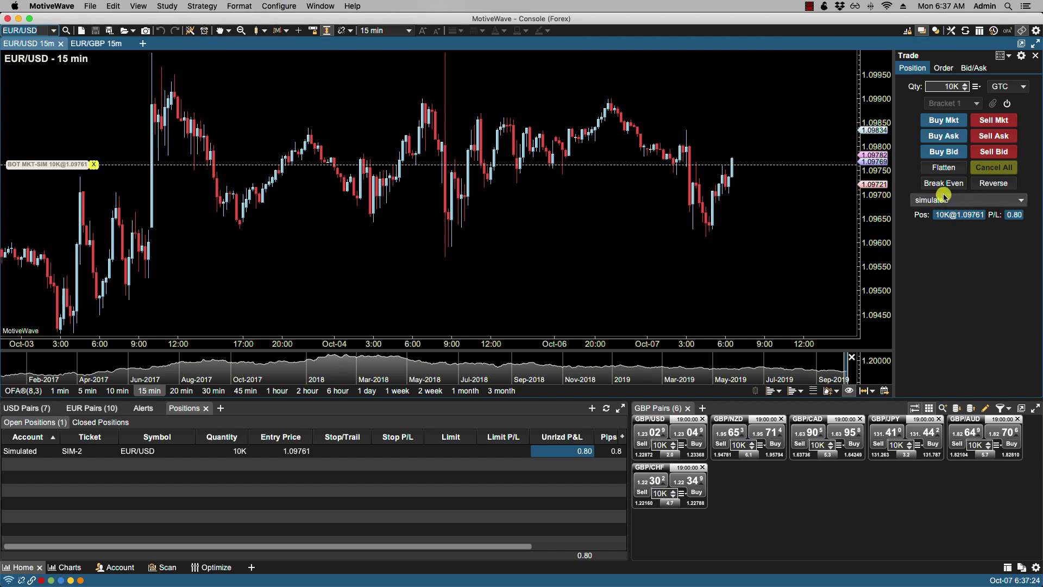
pyautogui.click(96, 45)
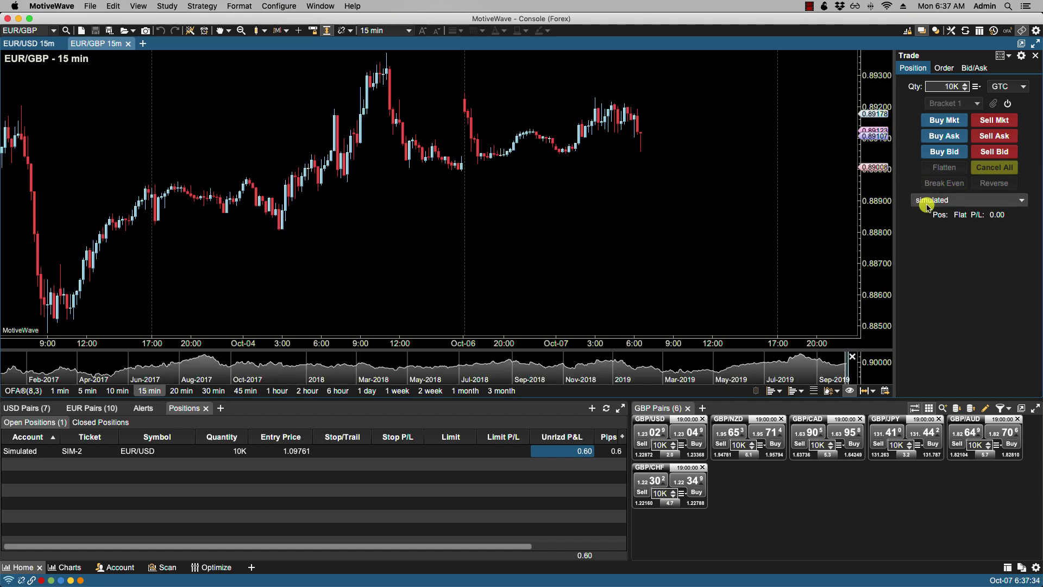
pyautogui.rightClick(200, 452)
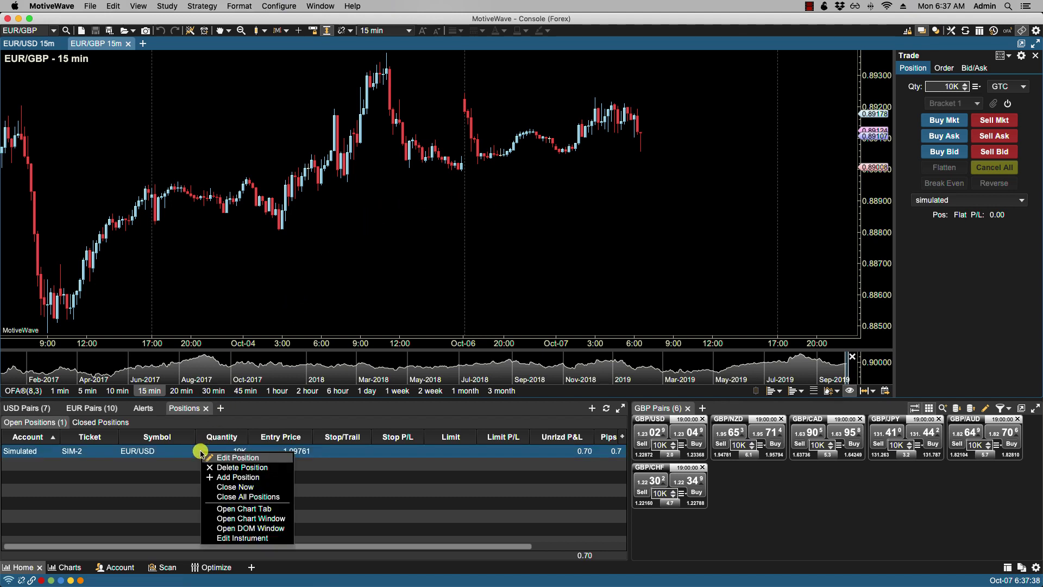
pyautogui.click(234, 487)
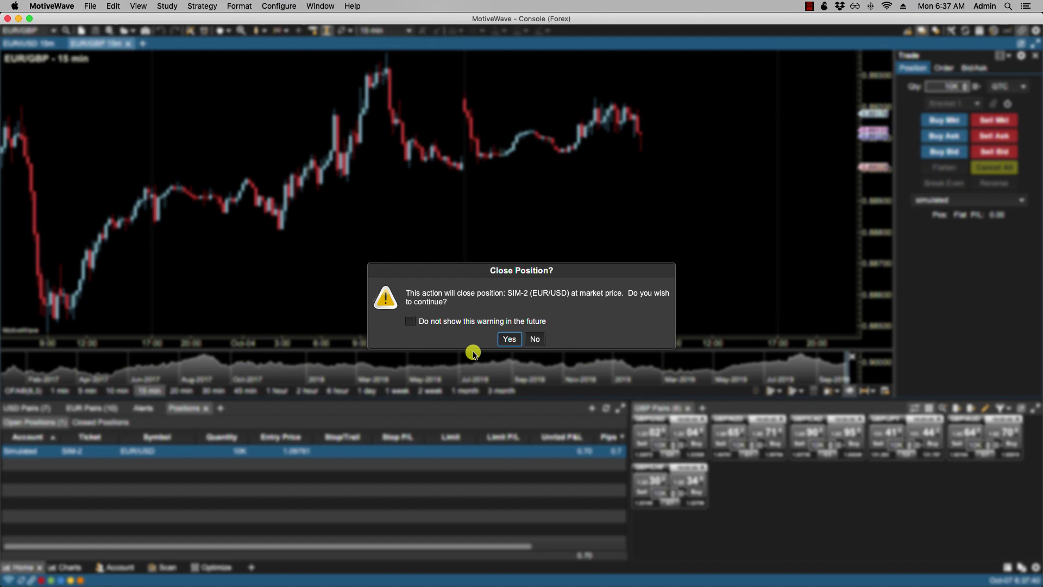
pyautogui.click(509, 339)
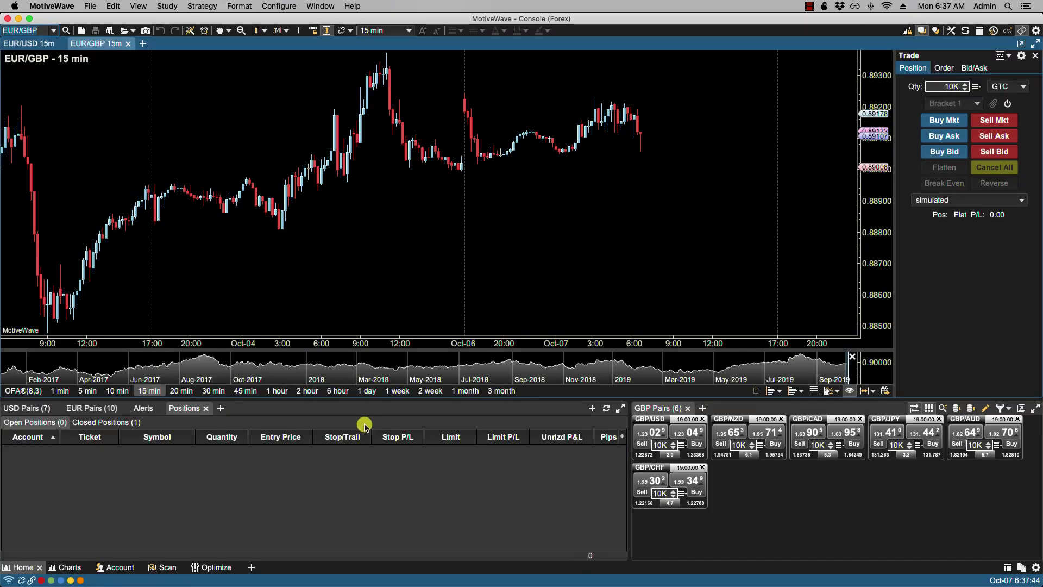
# Add a Trade History panel beside Positions to list the simulated EUR/USD trades.
pyautogui.click(221, 409)
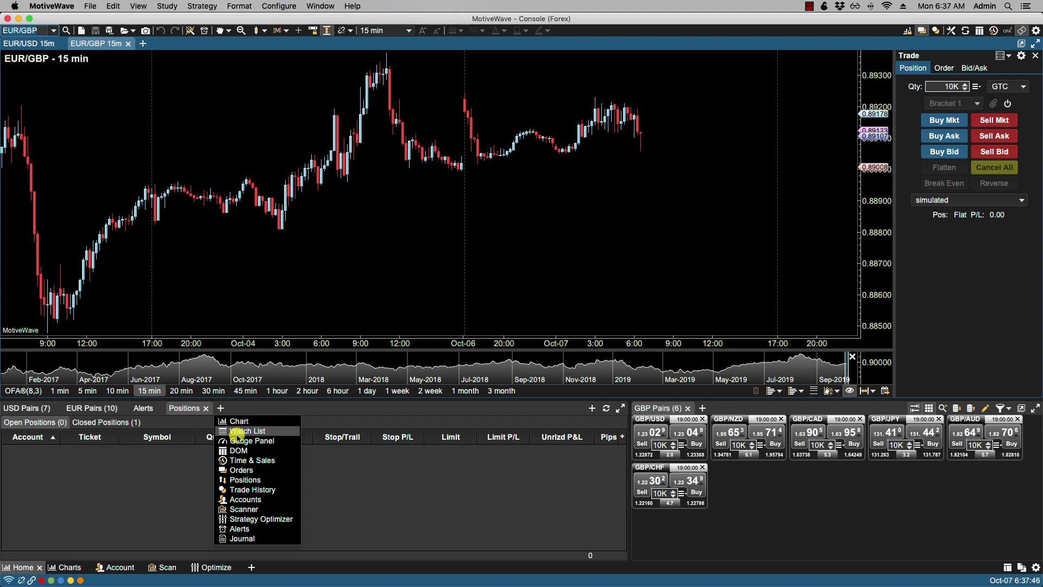
pyautogui.click(248, 490)
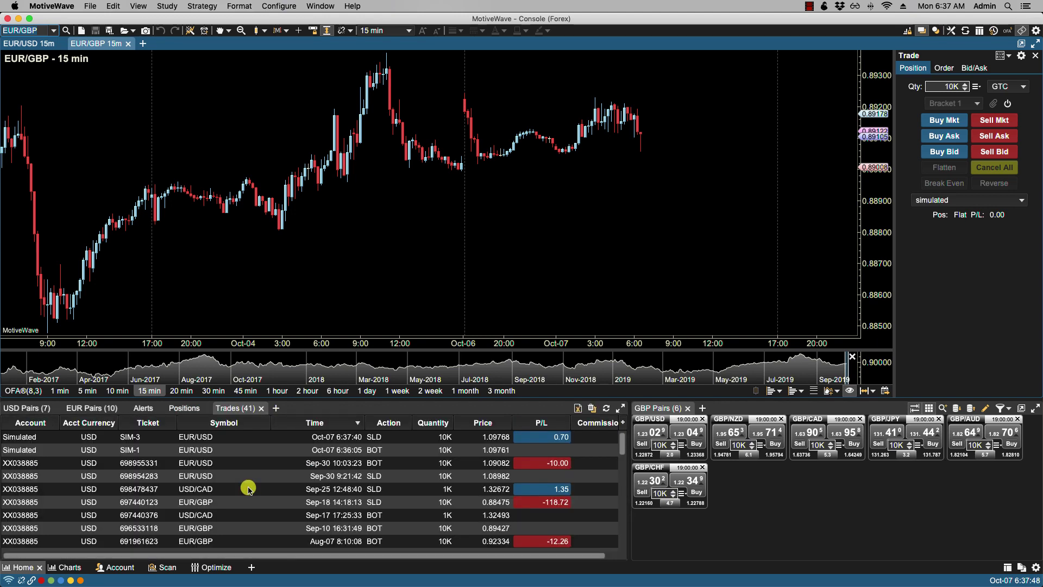